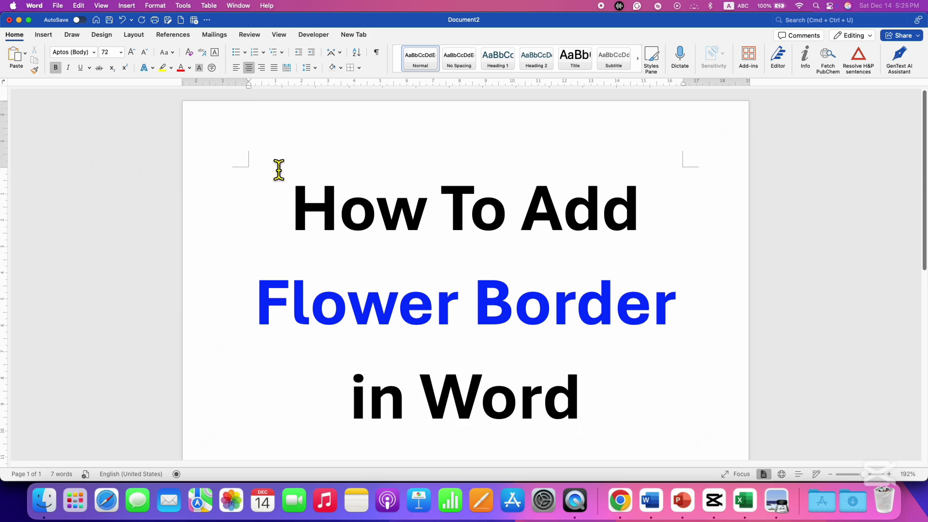
Step: Open Page Borders from the Design tab, moving the dialog lower on screen
click(102, 35)
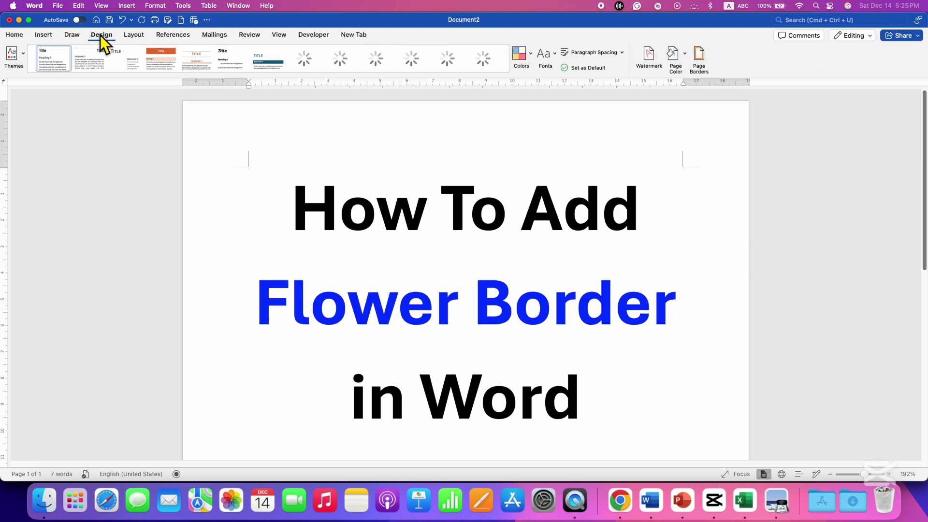
click(703, 59)
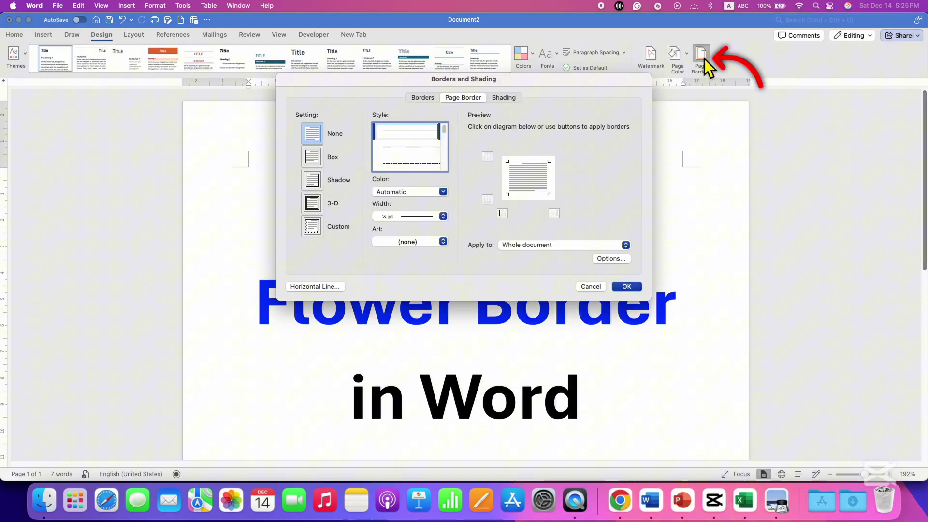
drag(535, 93, 535, 194)
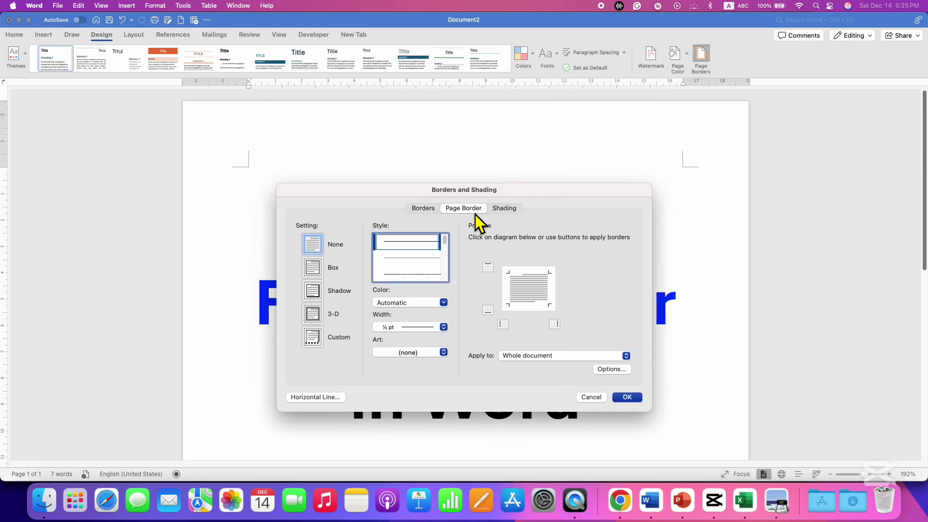
click(476, 214)
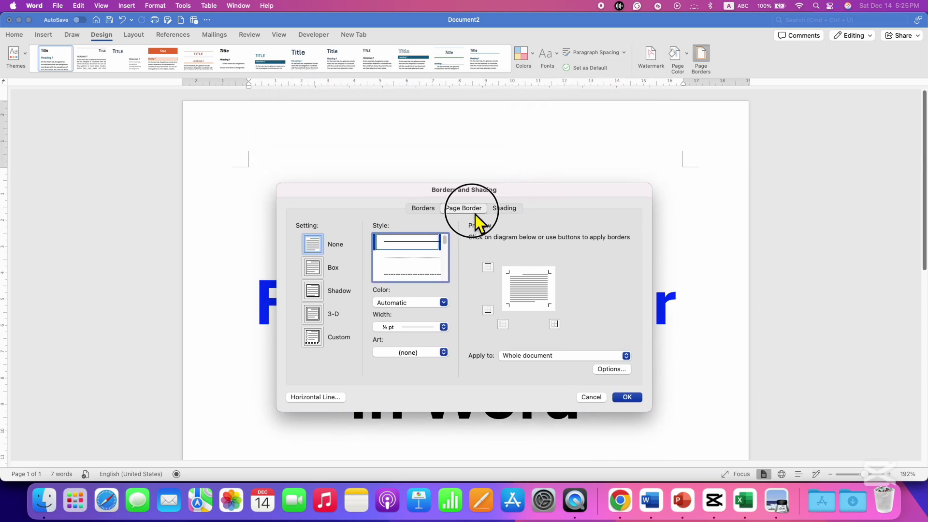
Step: Choose the red poinsettia flower art from the Art list, at 31 pt
click(421, 356)
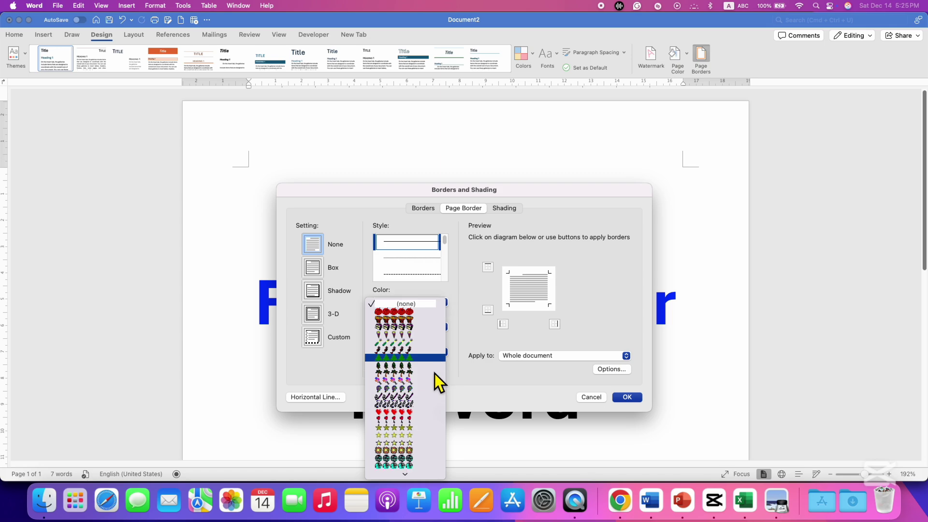
scroll(434, 373, down, 3)
scroll(434, 373, down, 5)
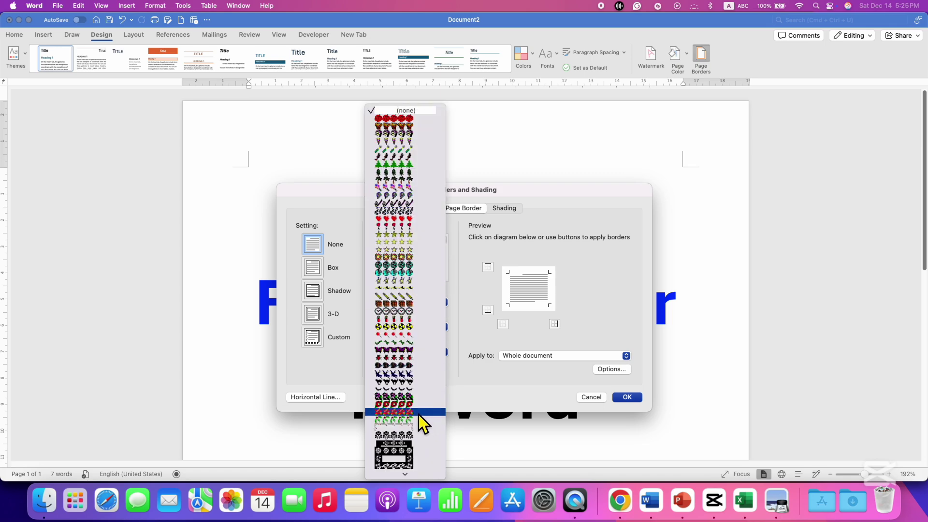
click(415, 414)
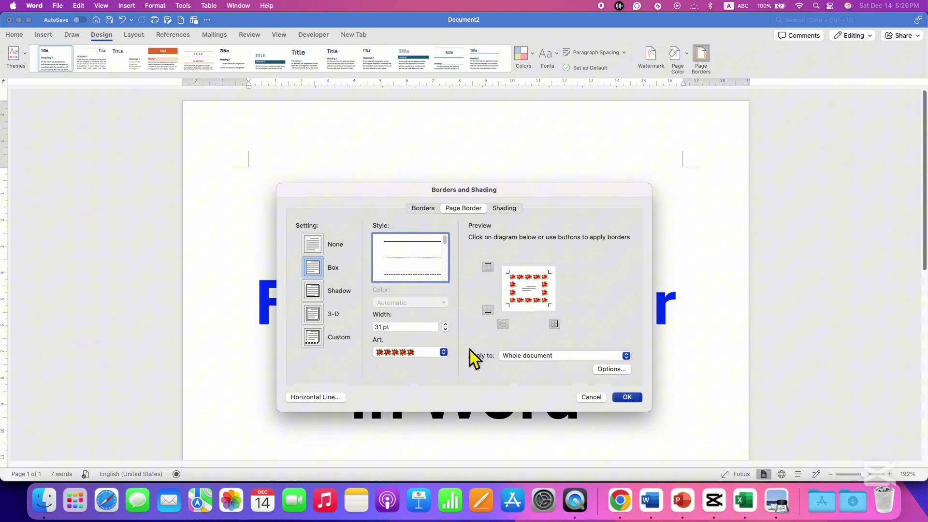
Step: Apply the poinsettia art border to the whole document
click(551, 355)
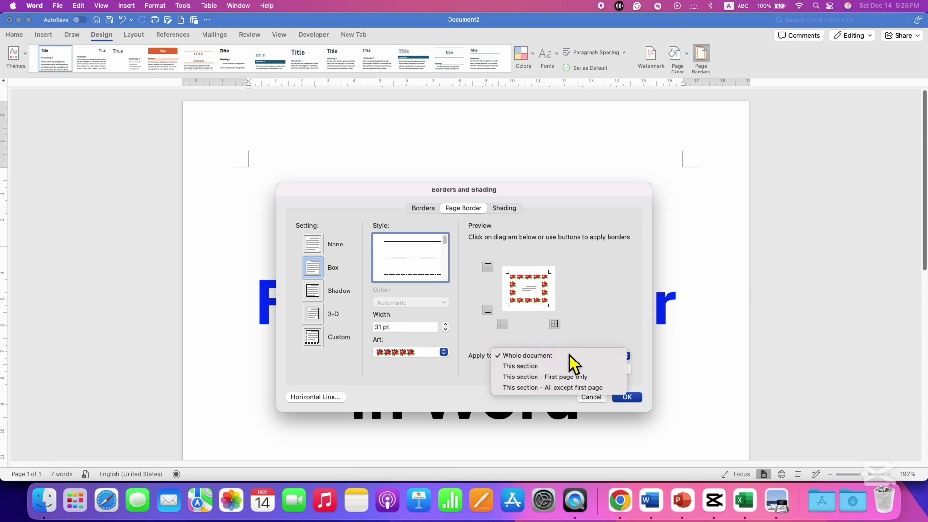
click(569, 355)
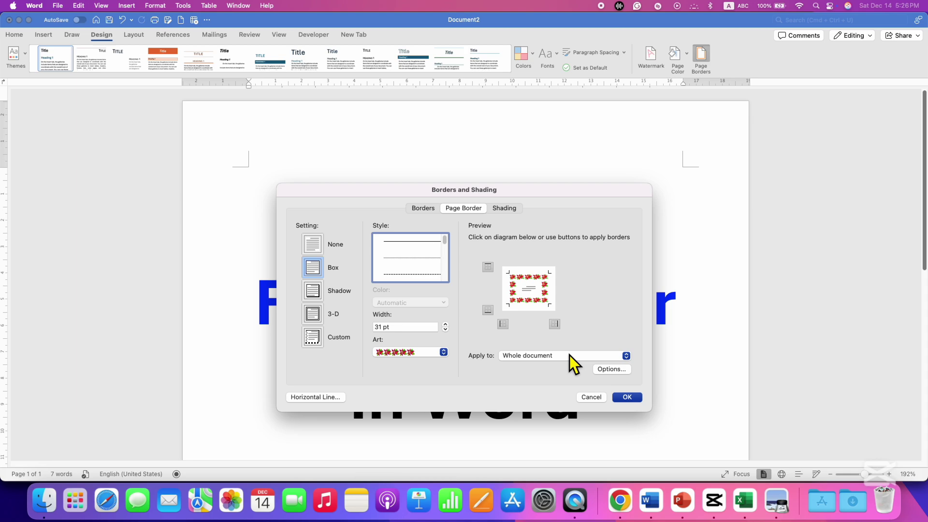
click(628, 398)
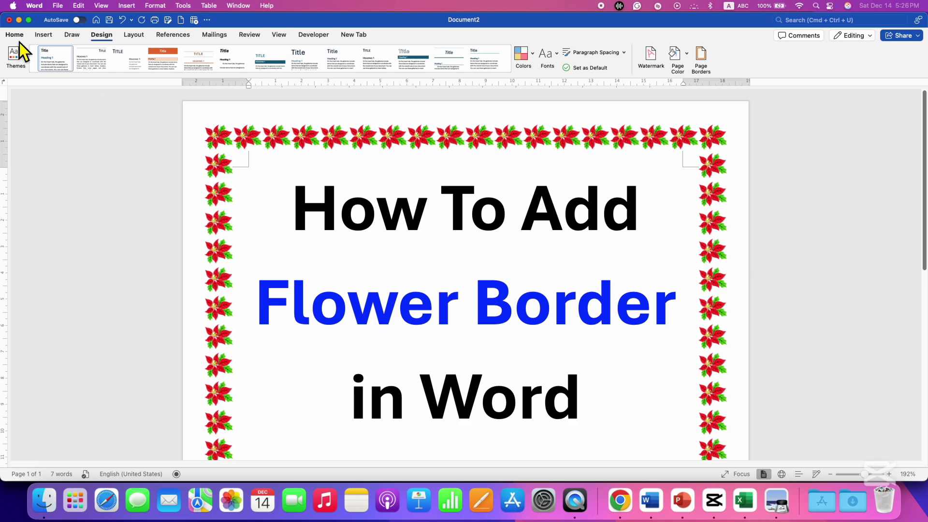
Step: Remove the page border by setting Page Borders to None
click(701, 58)
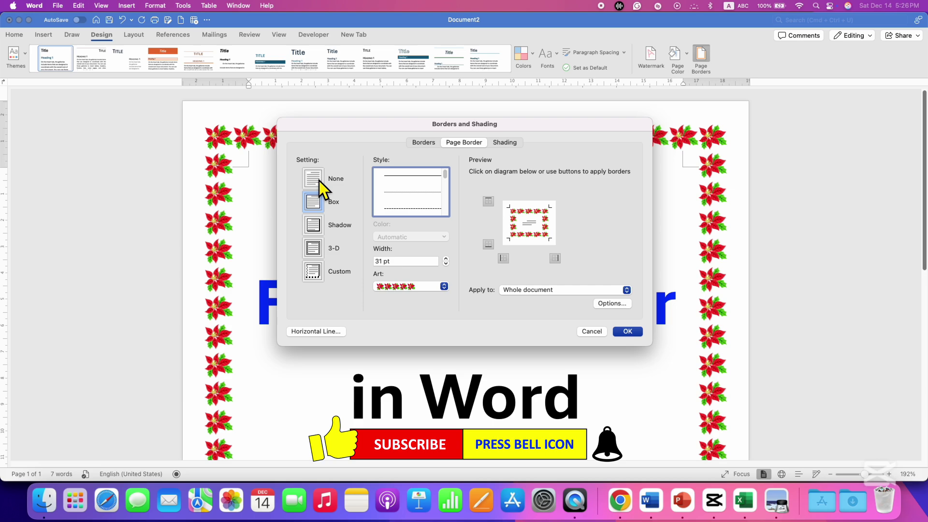
click(314, 181)
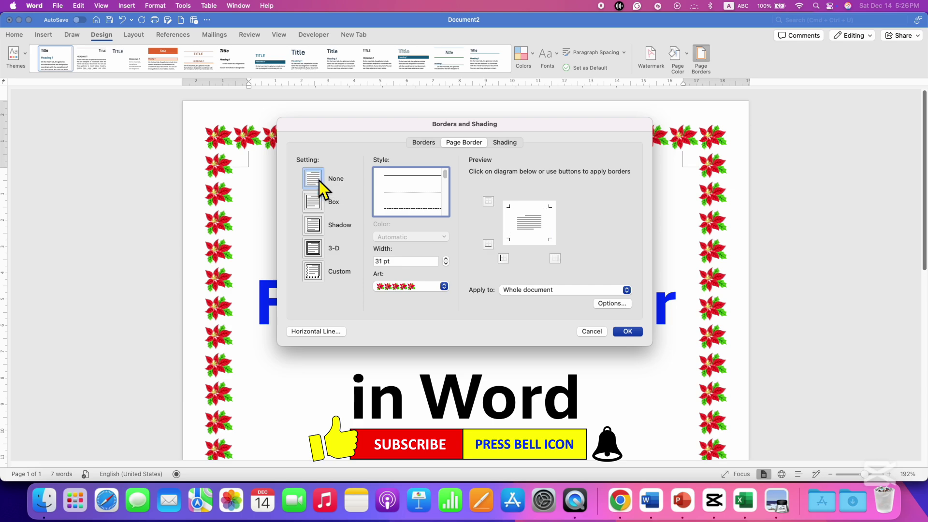
click(627, 332)
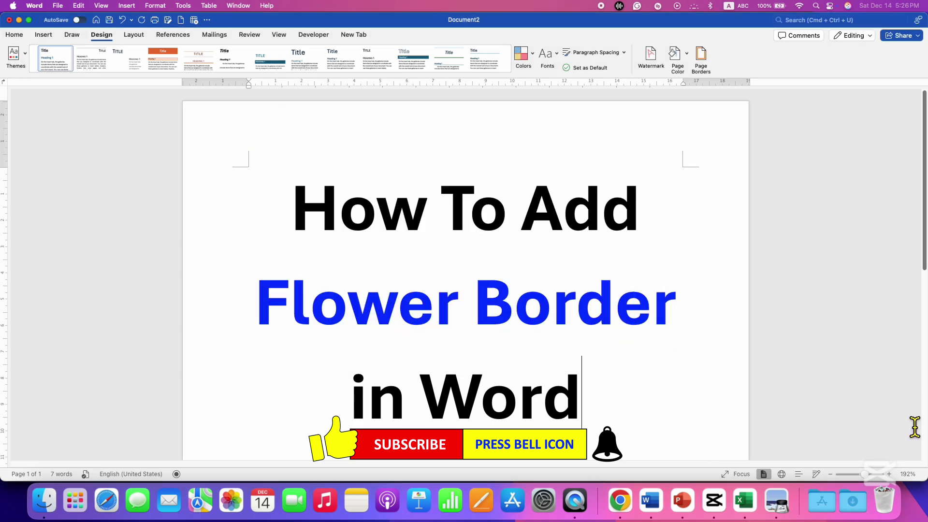